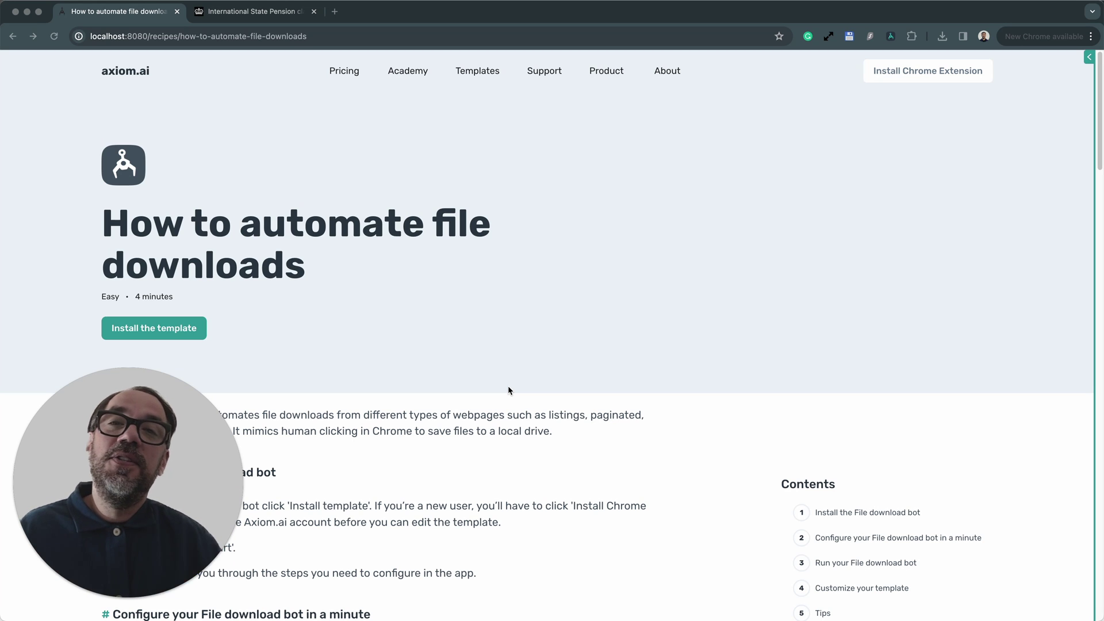
Return to the gov.uk State Pension guidance page listing the IPC BR1 and IPC BR1 NSP forms.
click(230, 19)
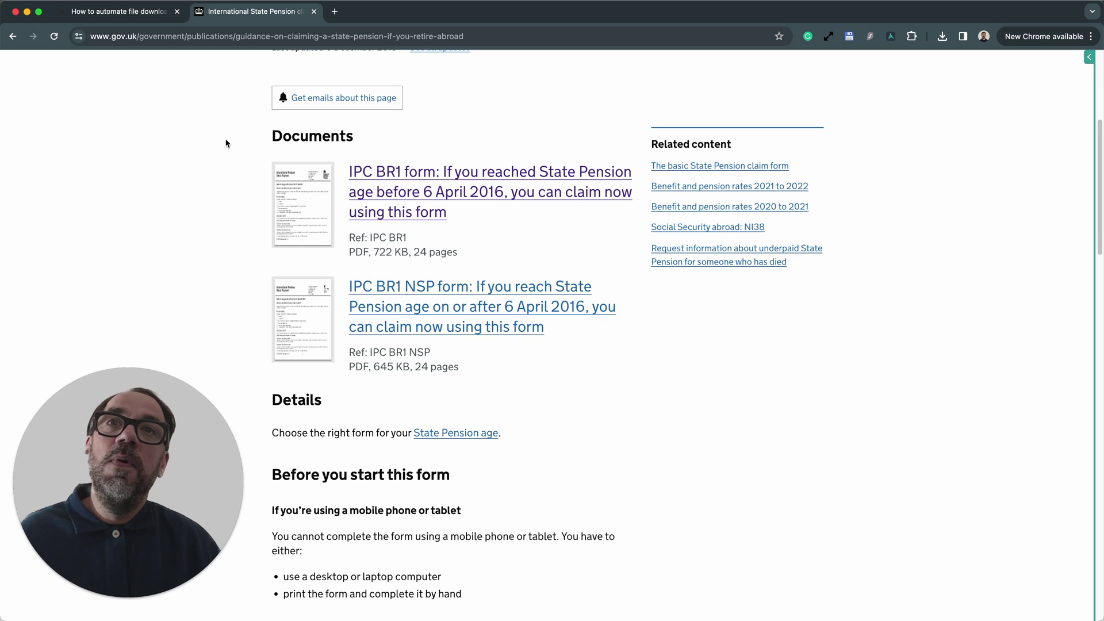
double_click(131, 37)
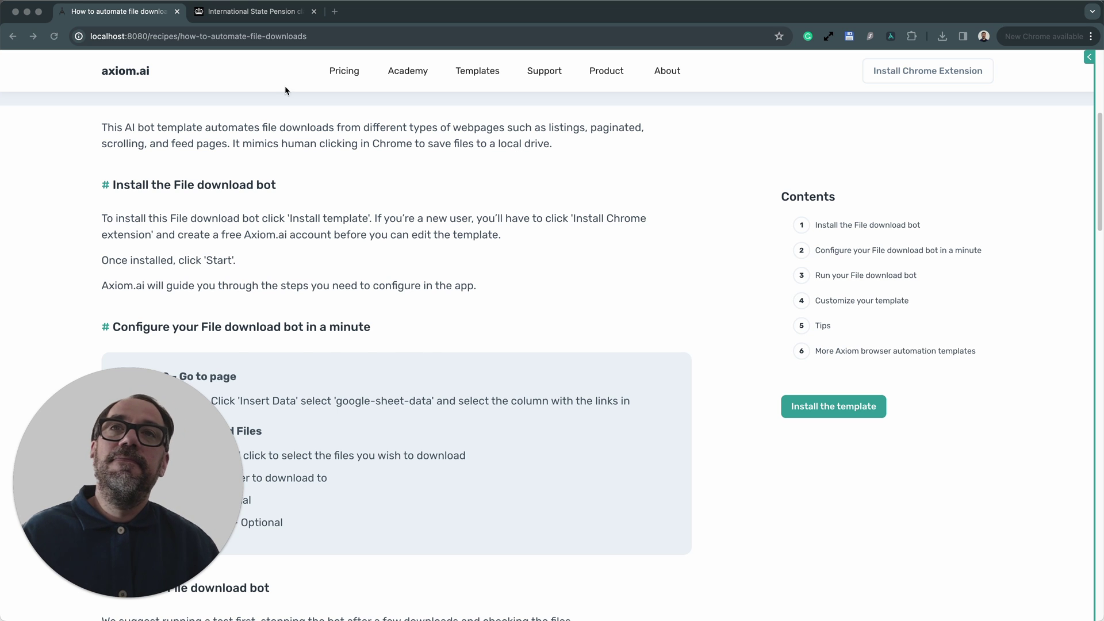
scroll(621, 422, down, 3)
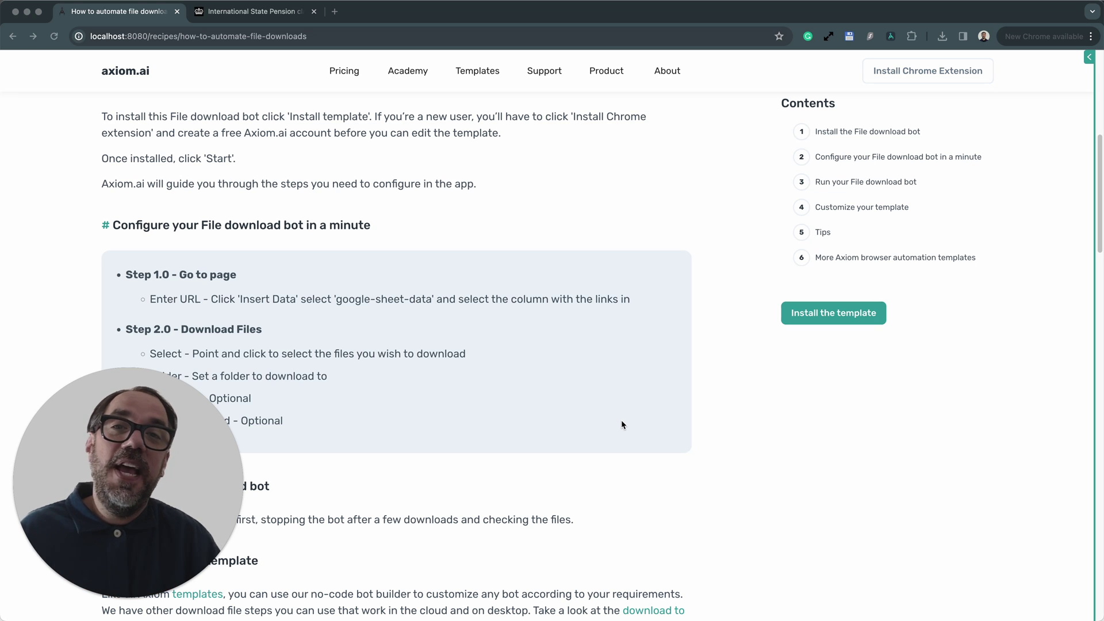
click(382, 161)
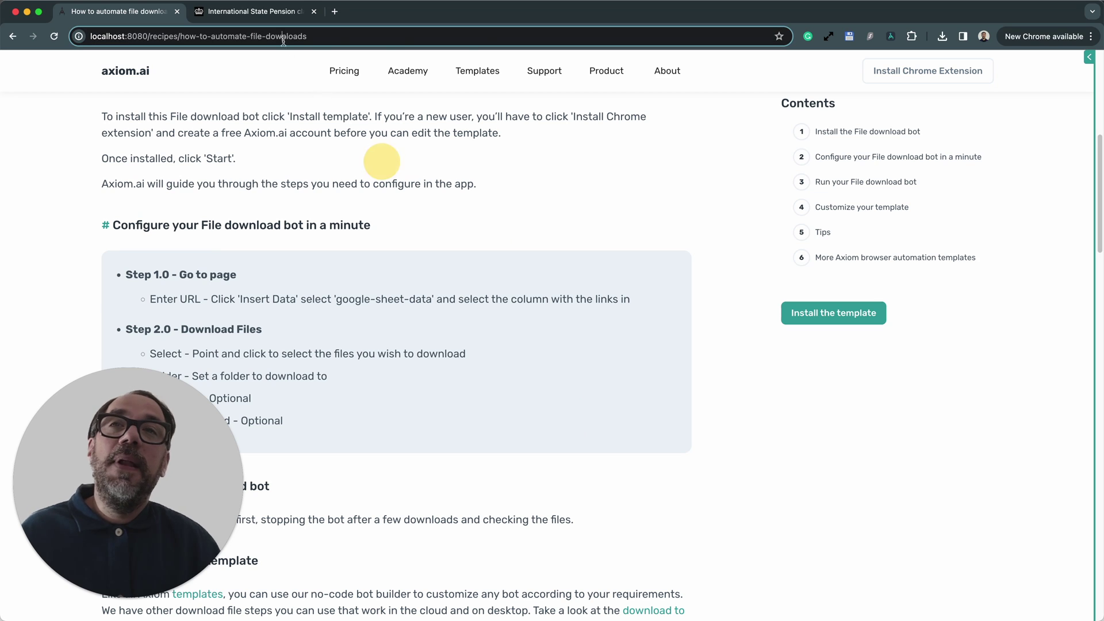
click(287, 12)
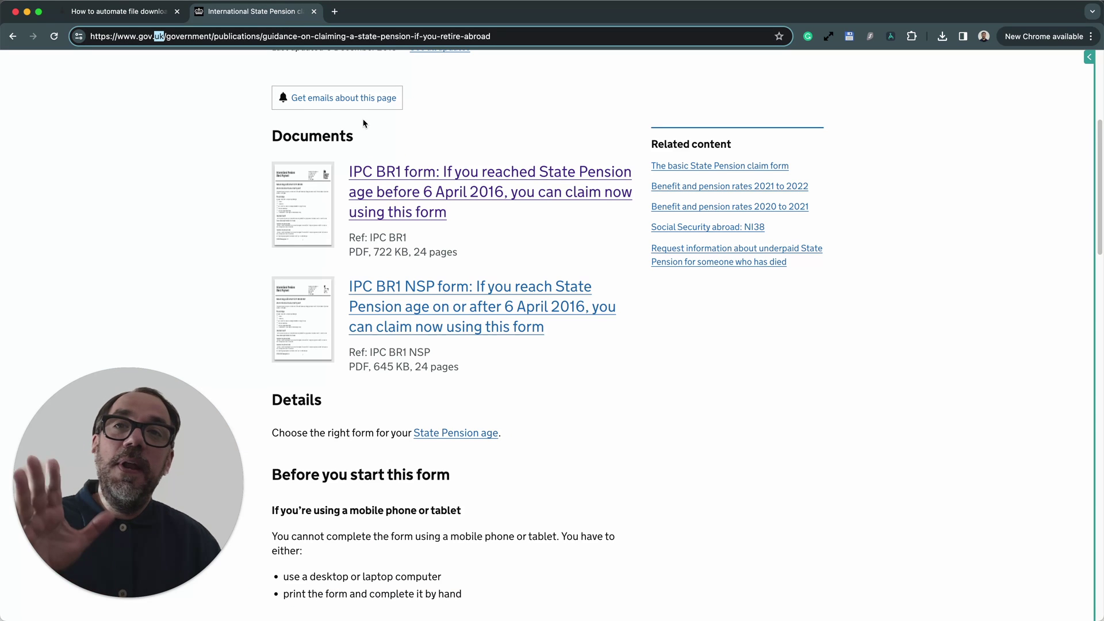
Set the Go to page step's URL to the current gov.uk State Pension guidance page.
click(1087, 58)
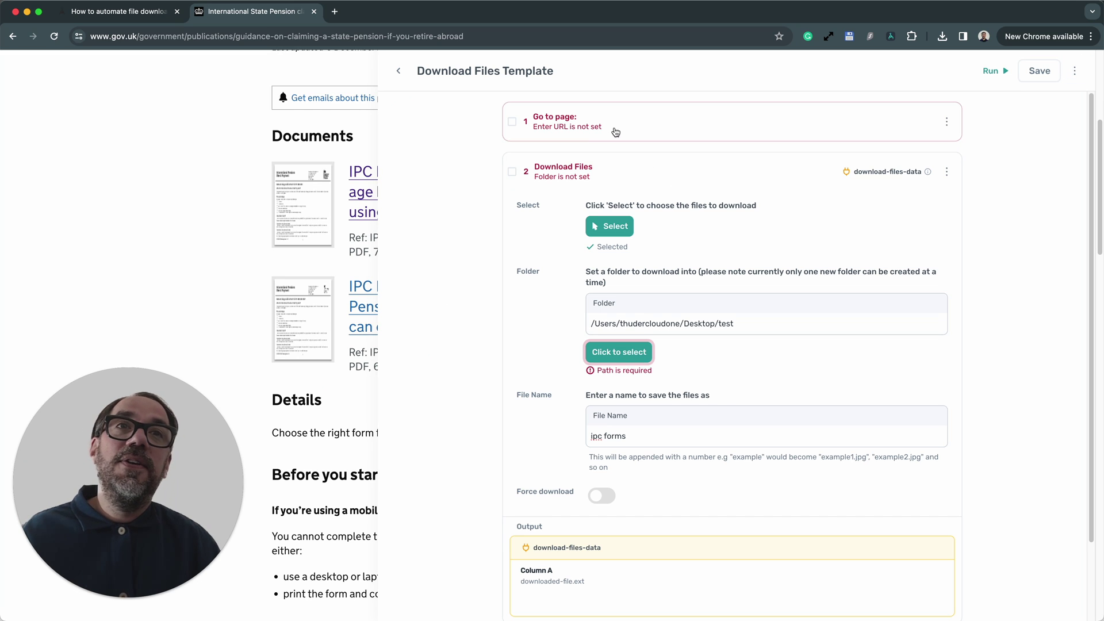
click(702, 179)
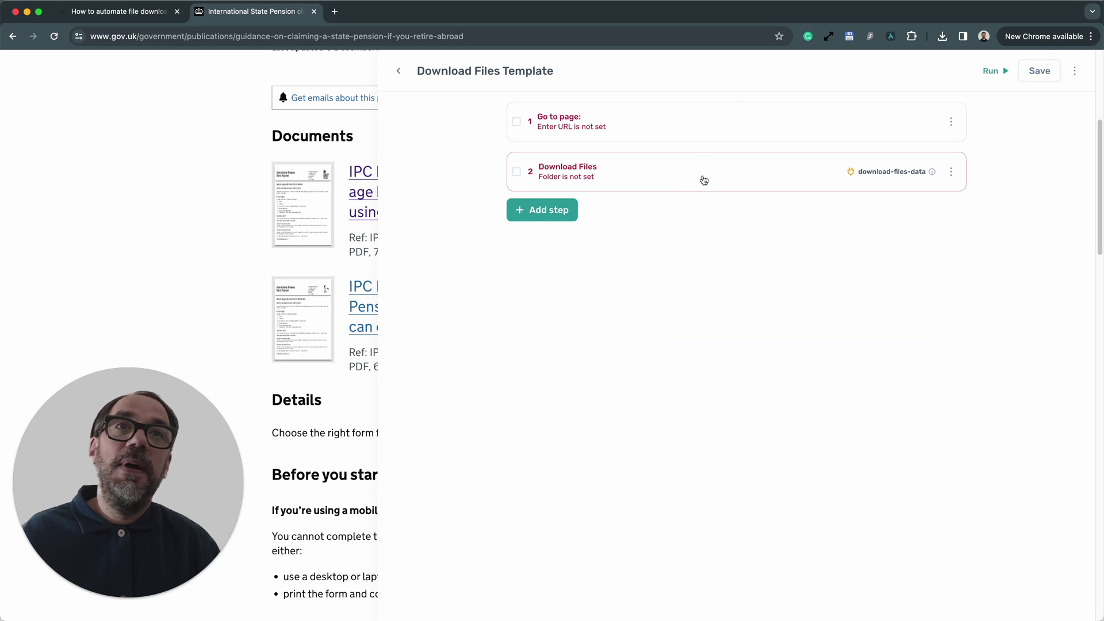
click(637, 127)
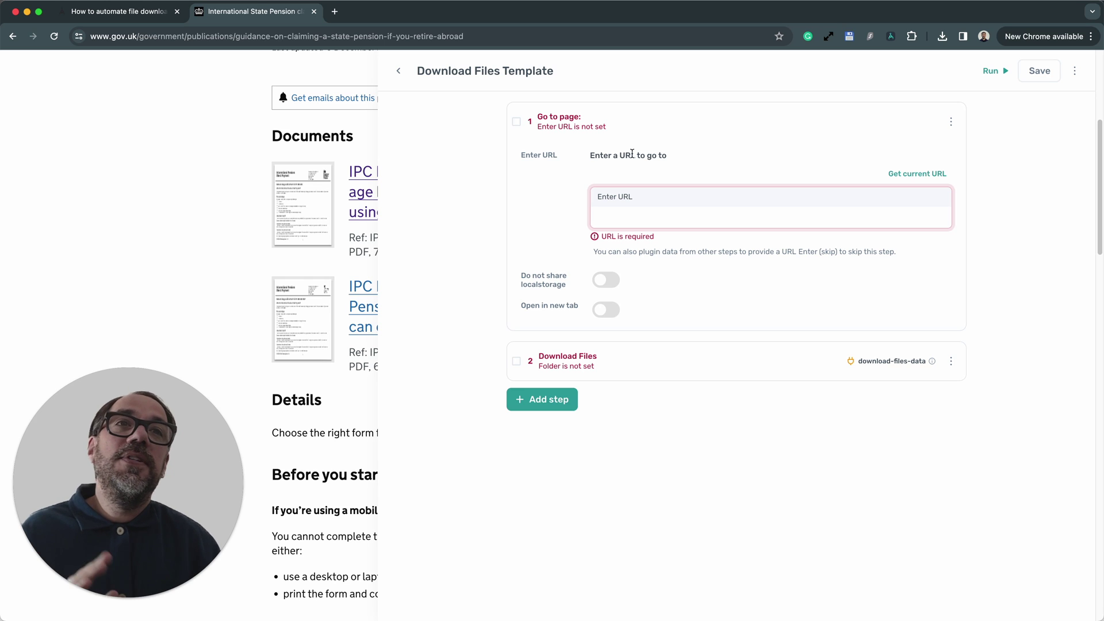
click(631, 215)
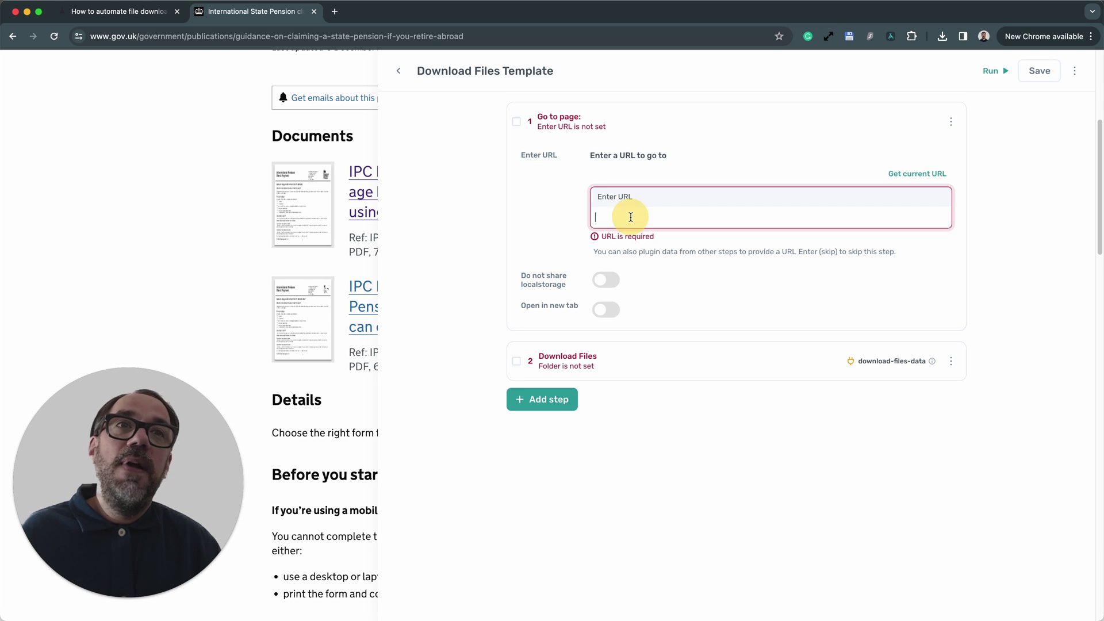
click(923, 179)
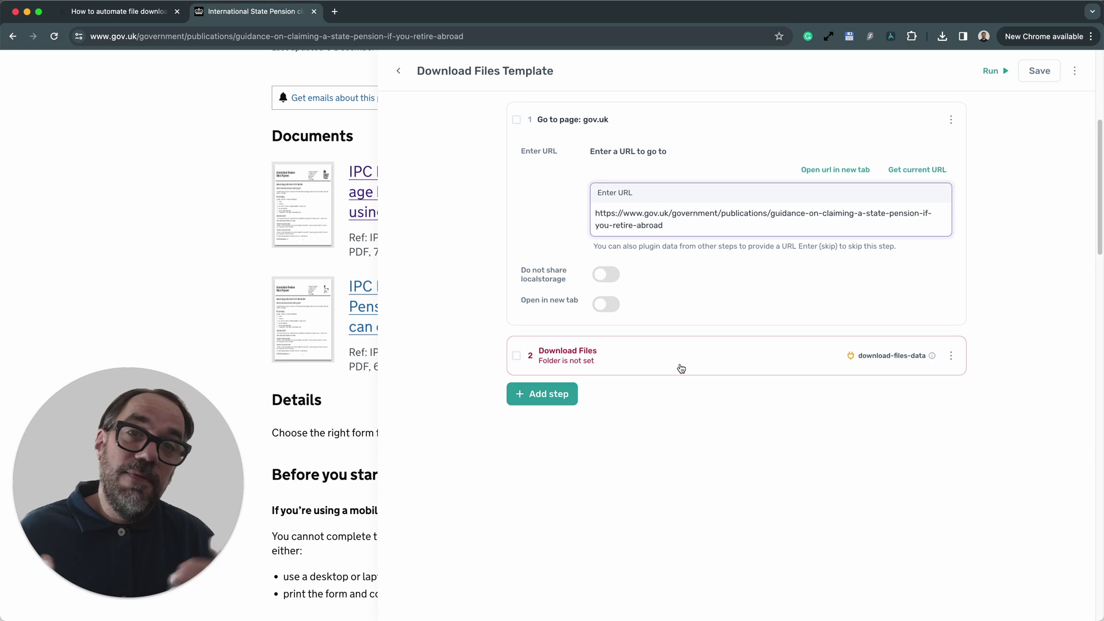
click(681, 368)
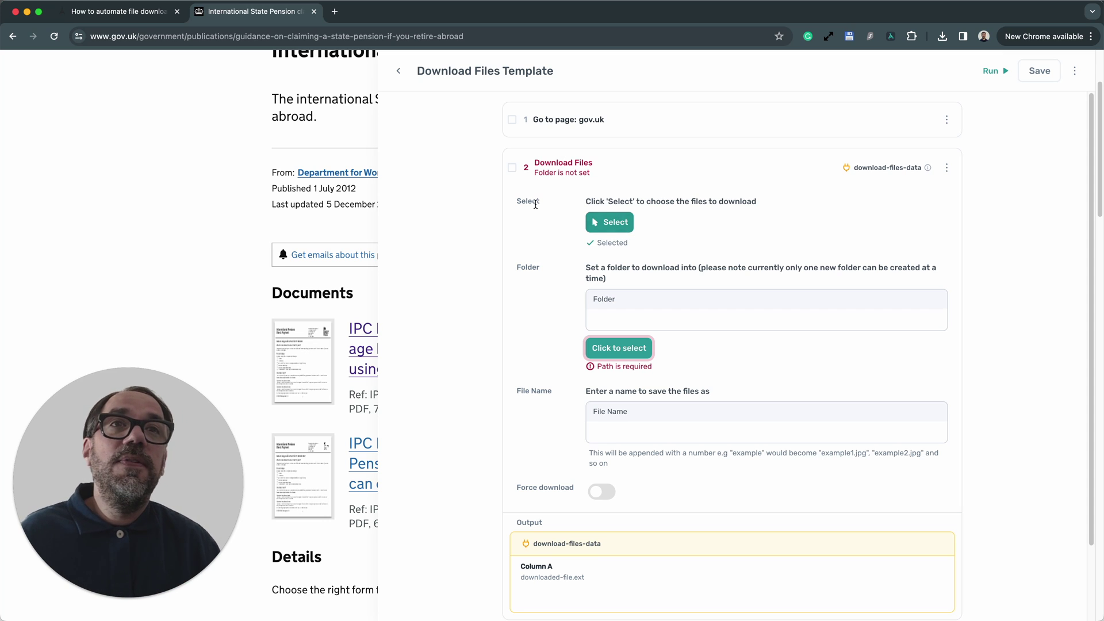
Select the IPC BR1 and IPC BR1 NSP form links as the Download Files step's files.
click(621, 222)
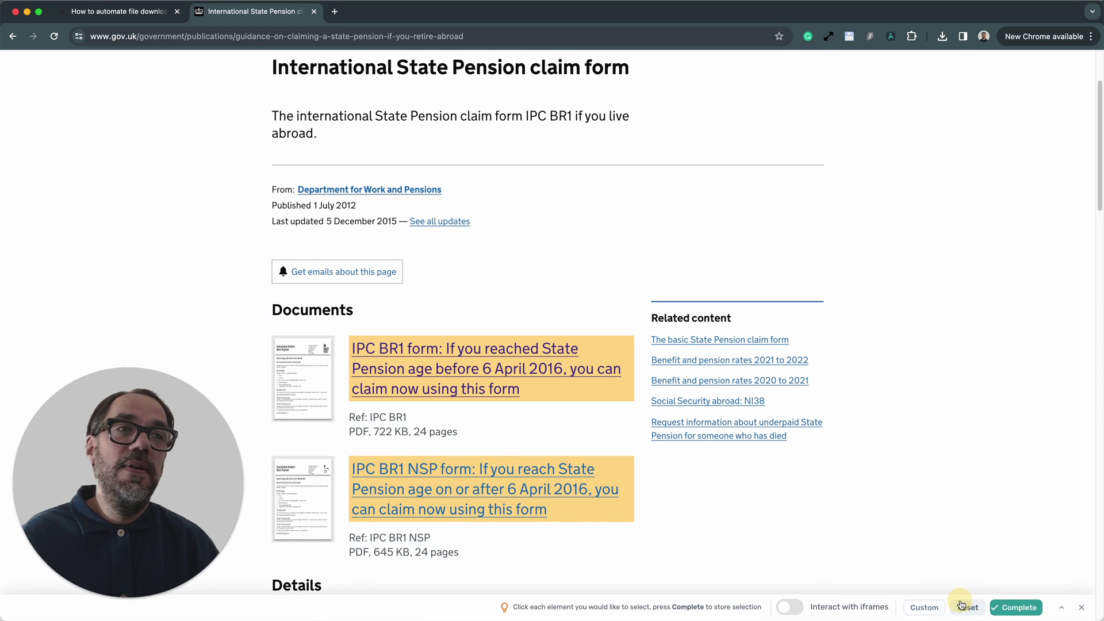
click(560, 391)
click(573, 482)
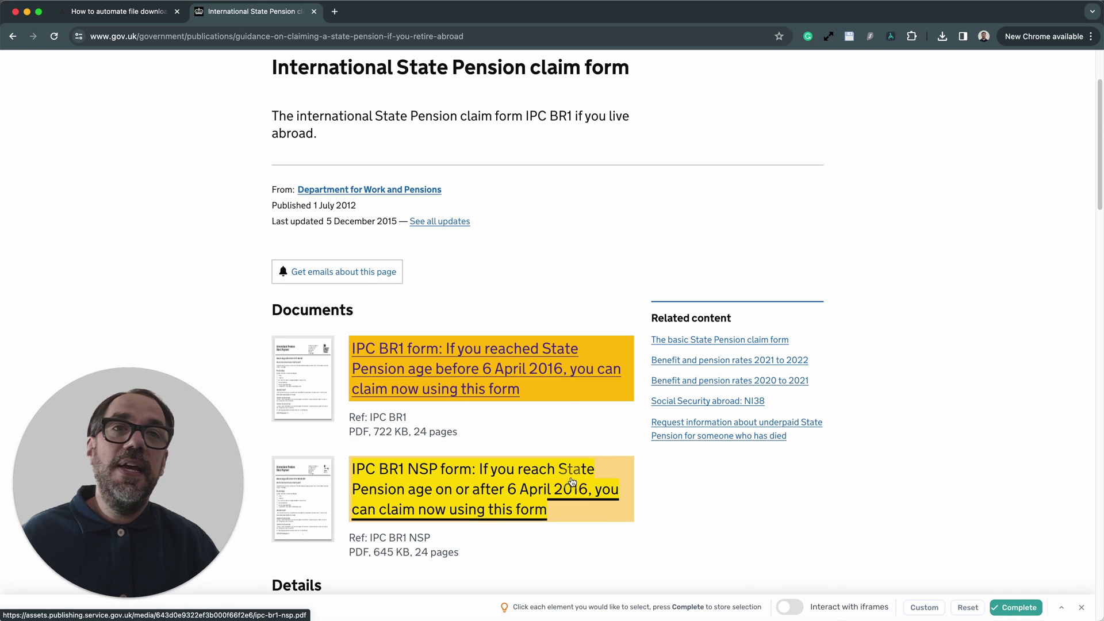
click(1024, 612)
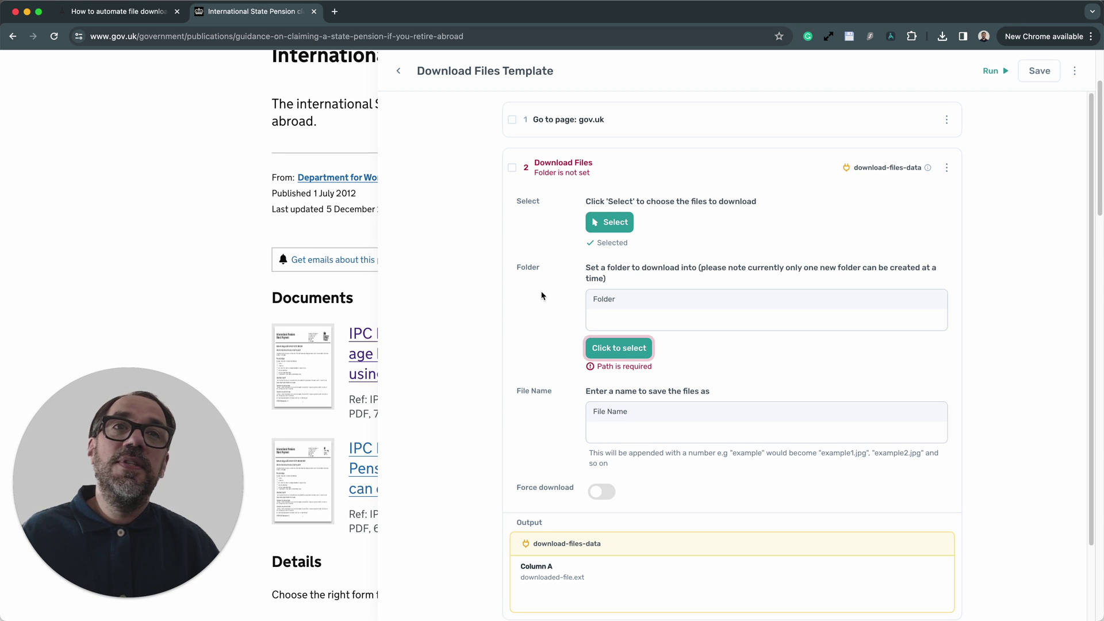
Set the Download Files step's folder to the Desktop 'test' folder.
click(633, 319)
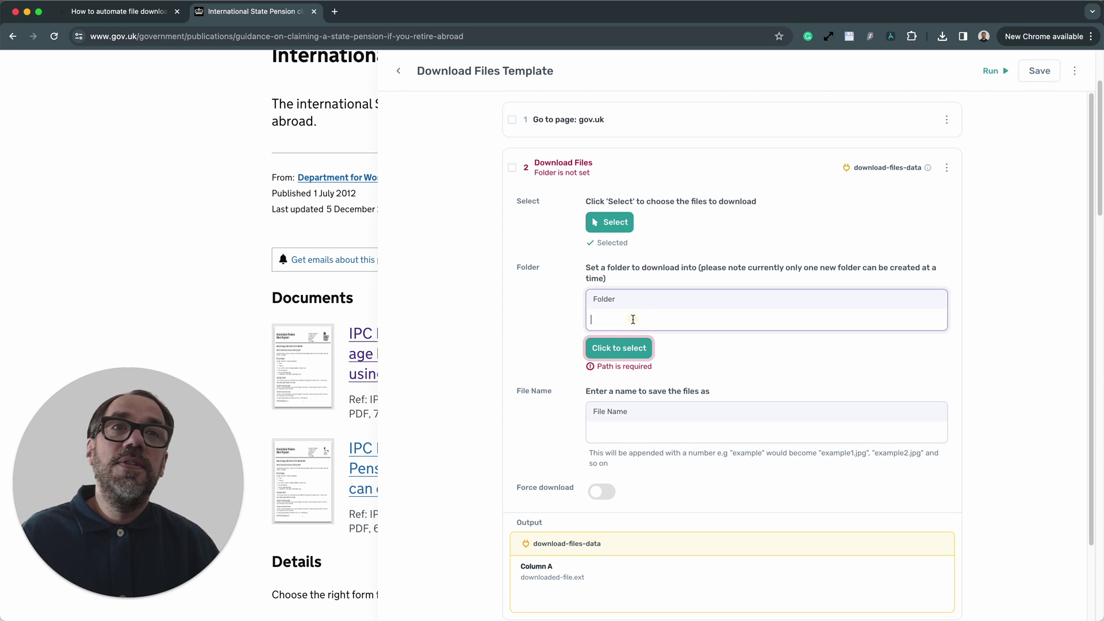
click(625, 361)
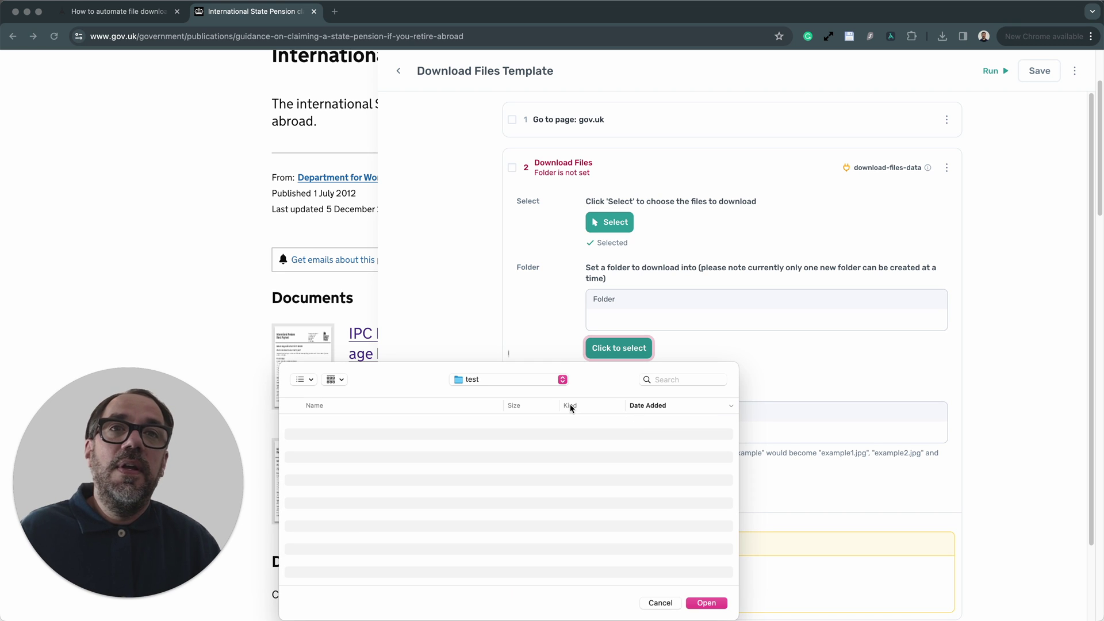
click(717, 608)
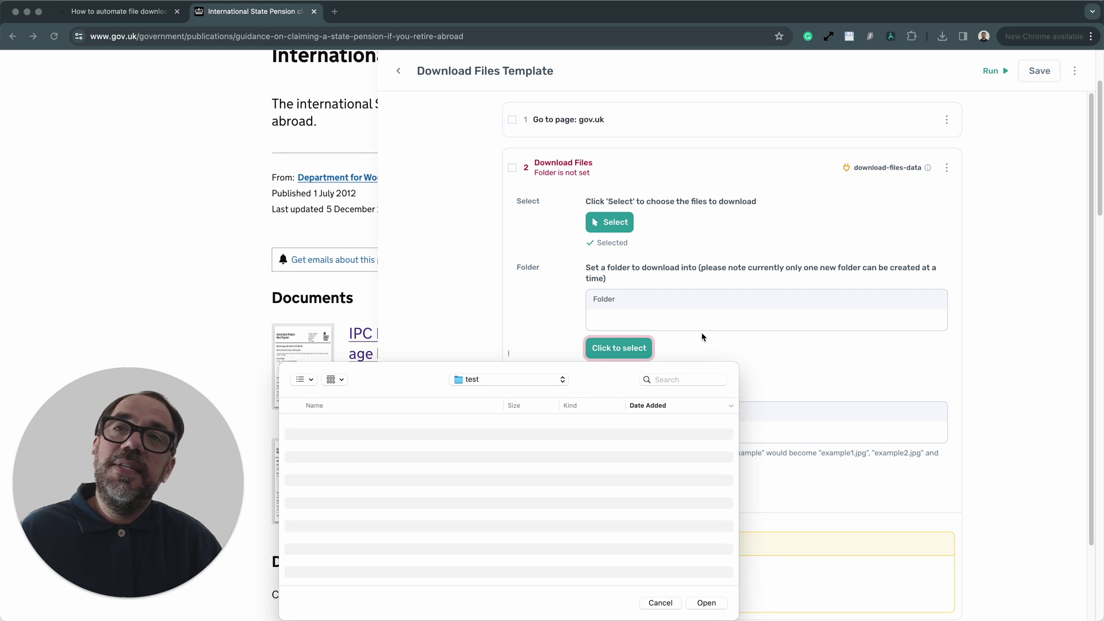
key(Return)
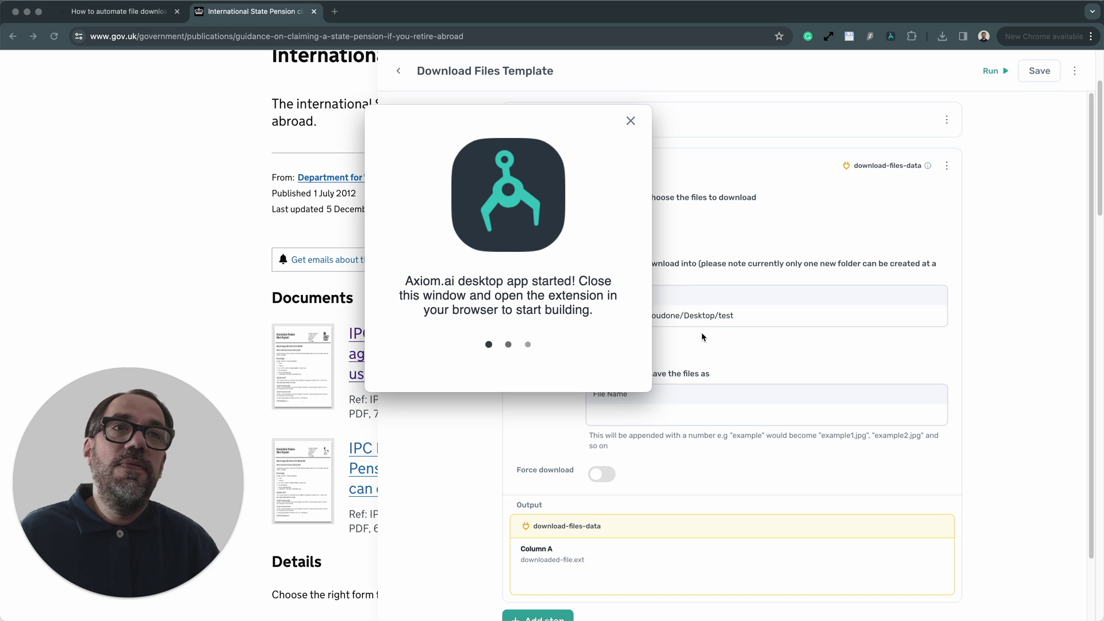
click(702, 337)
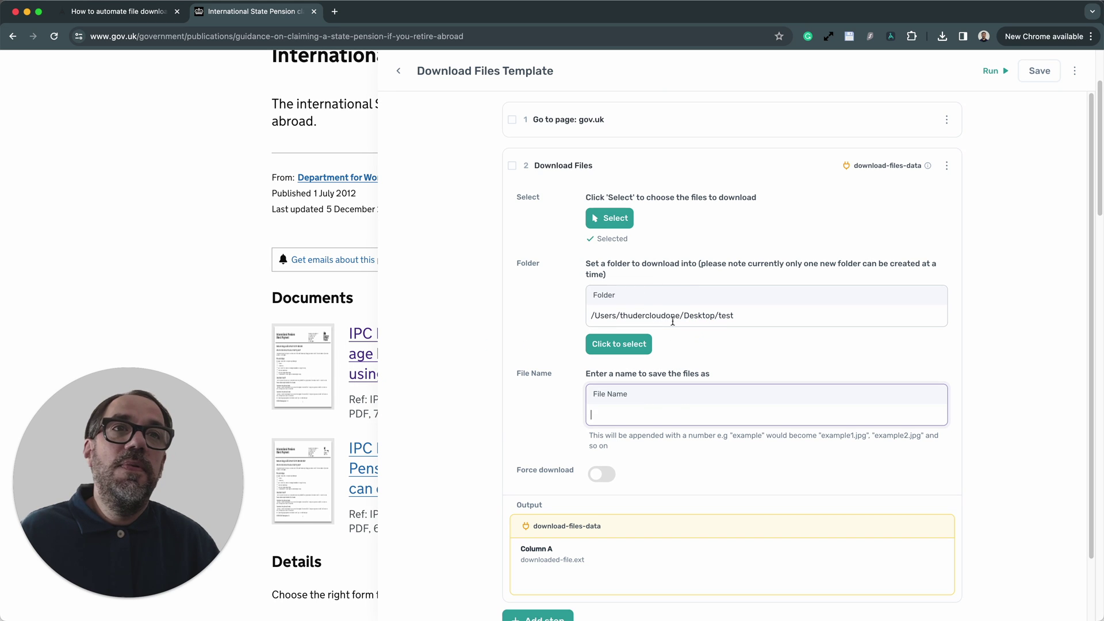
click(655, 405)
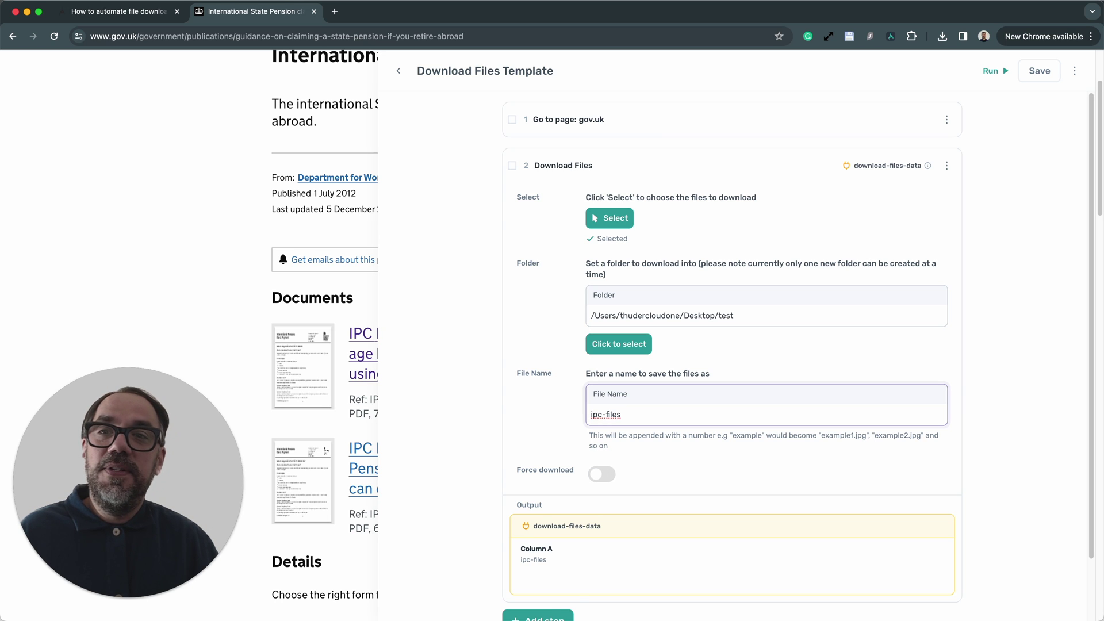
Switch to Finder to view the Desktop test download folder.
key(super+Tab)
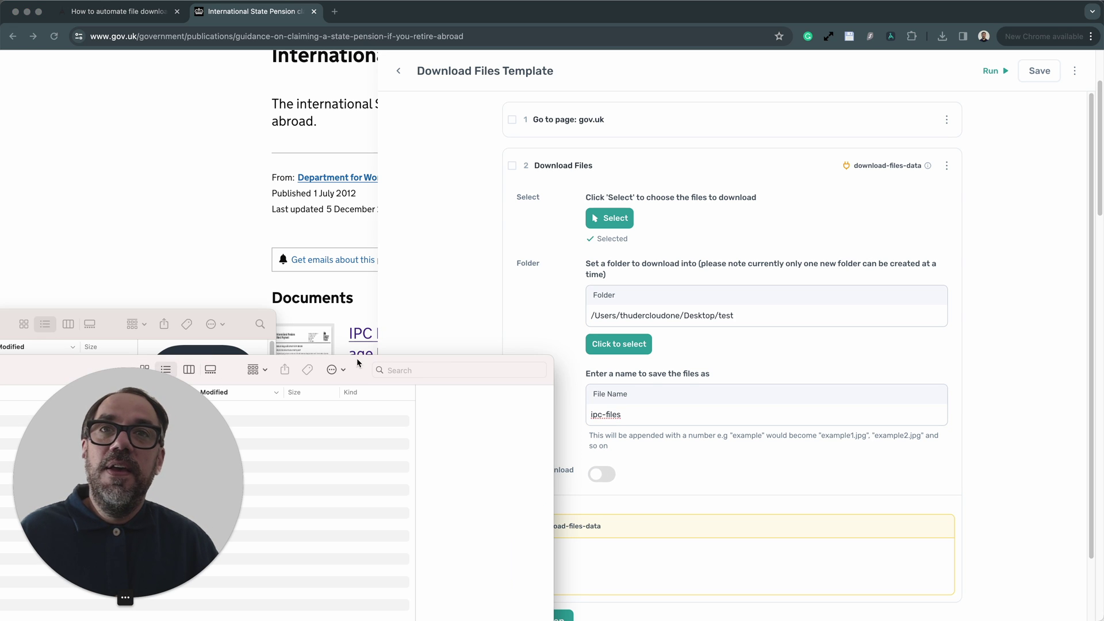
drag(357, 363, 668, 218)
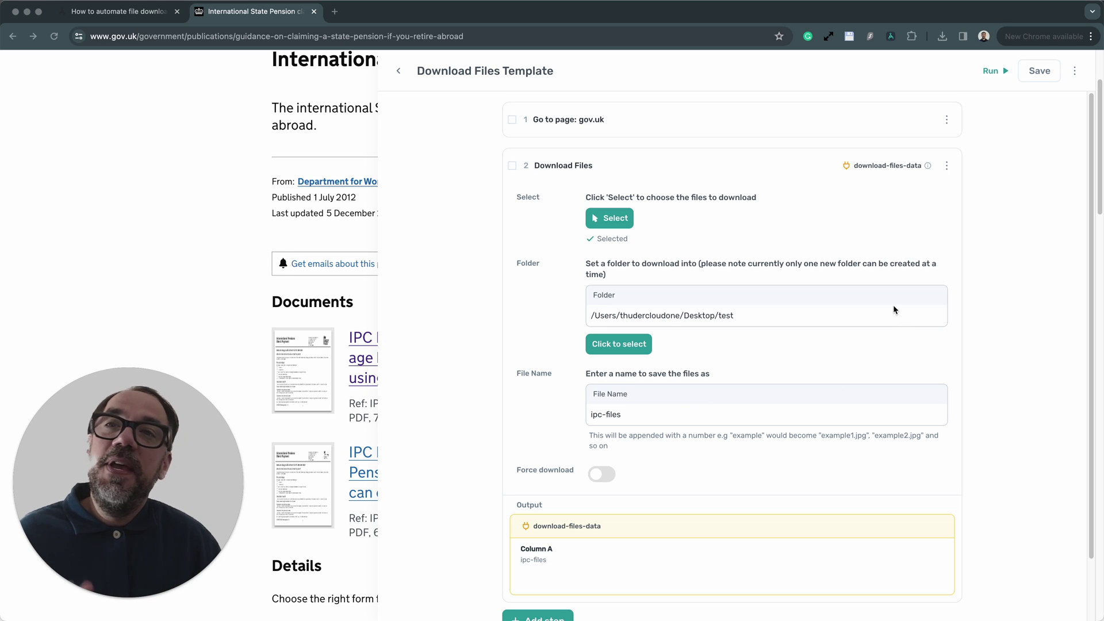
Run the bot with the desktop app, arranging the Finder test folder beside the bot's browser.
click(988, 73)
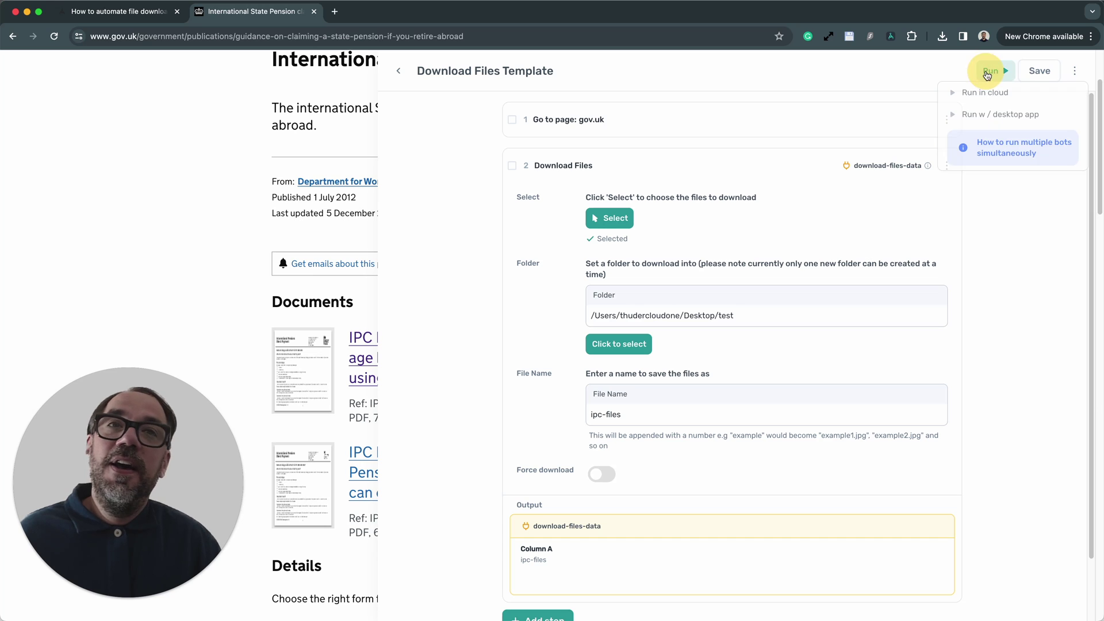
click(984, 114)
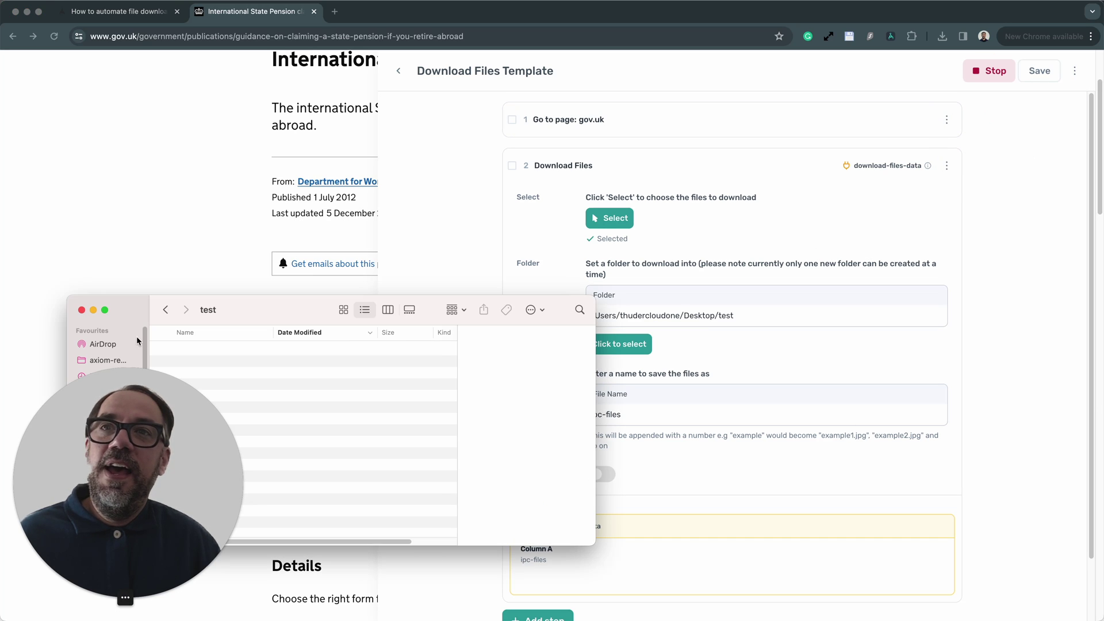
drag(272, 310, 776, 242)
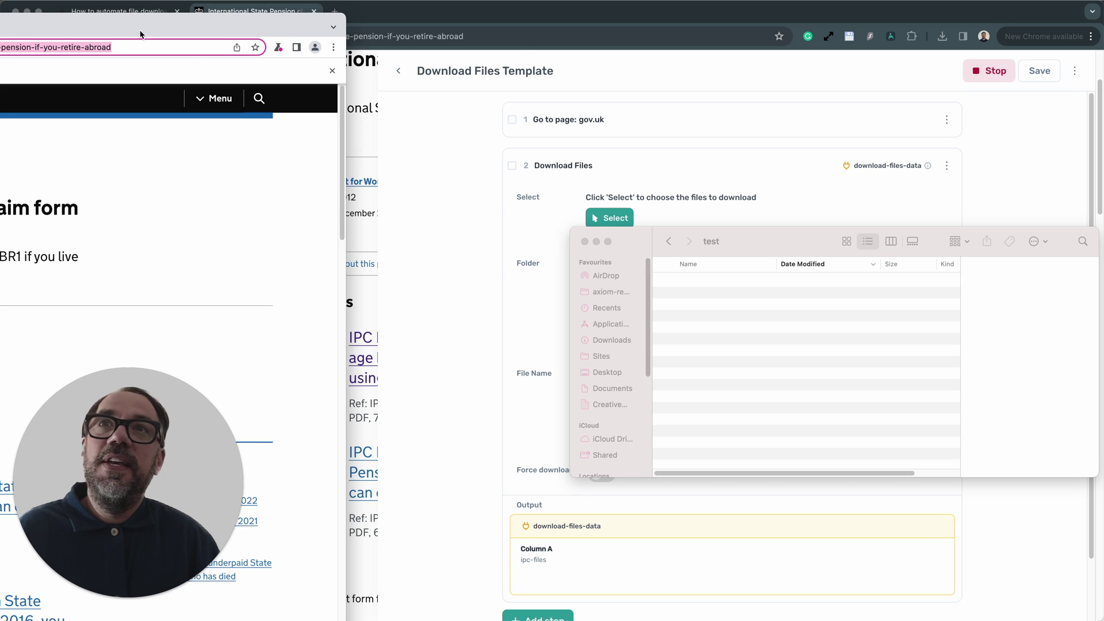
double_click(340, 7)
drag(340, 7, 379, 2)
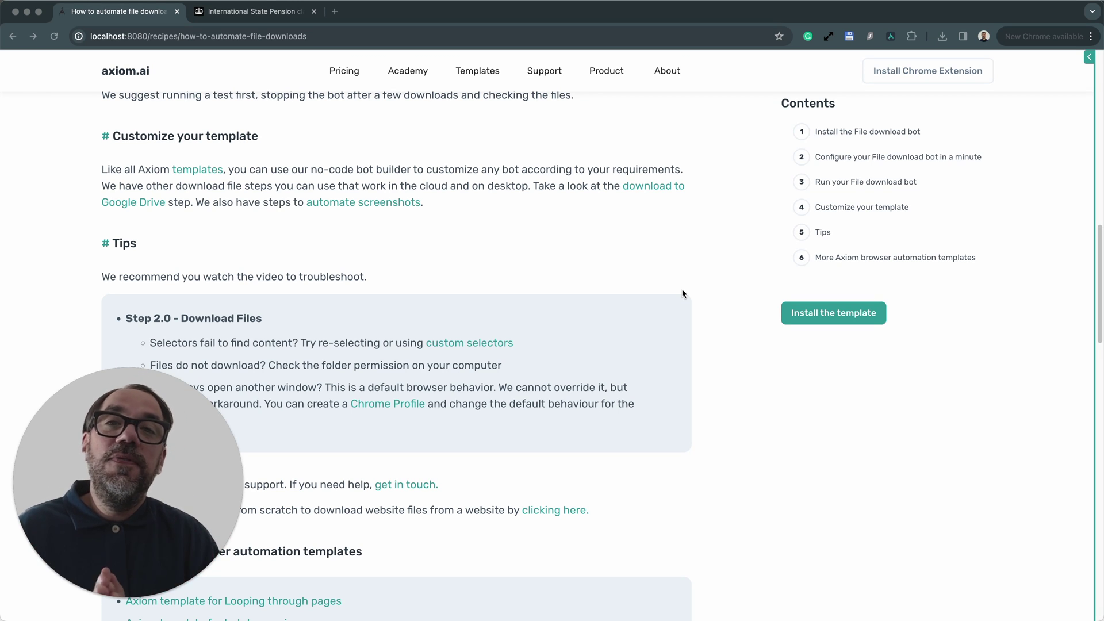
Reopen the template editor, search steps for 'read', and close the search without adding one.
click(1089, 57)
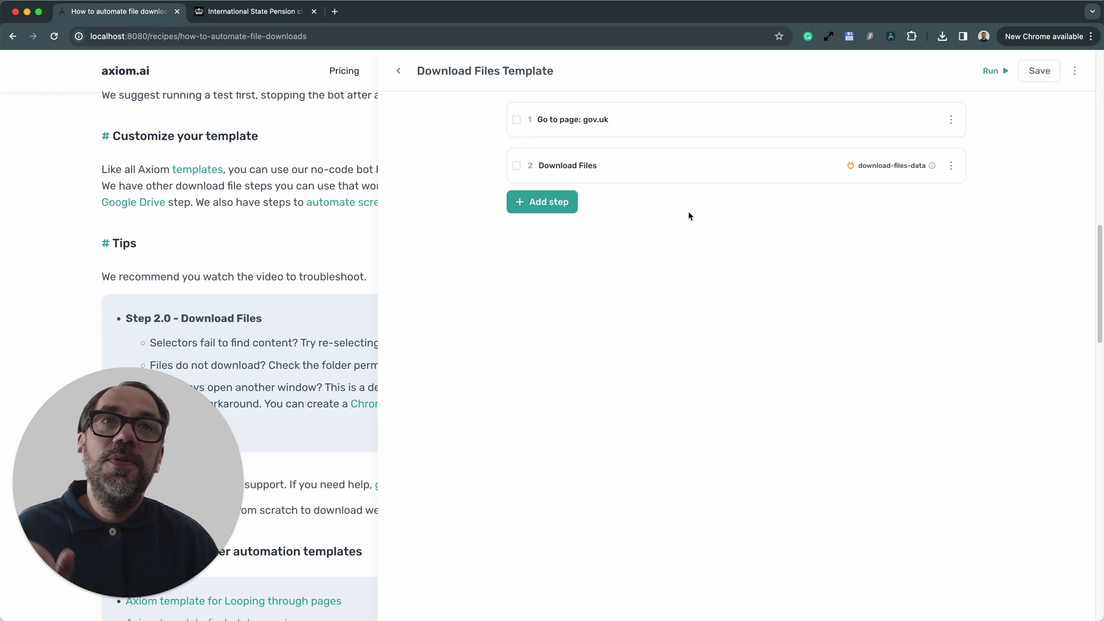
click(666, 102)
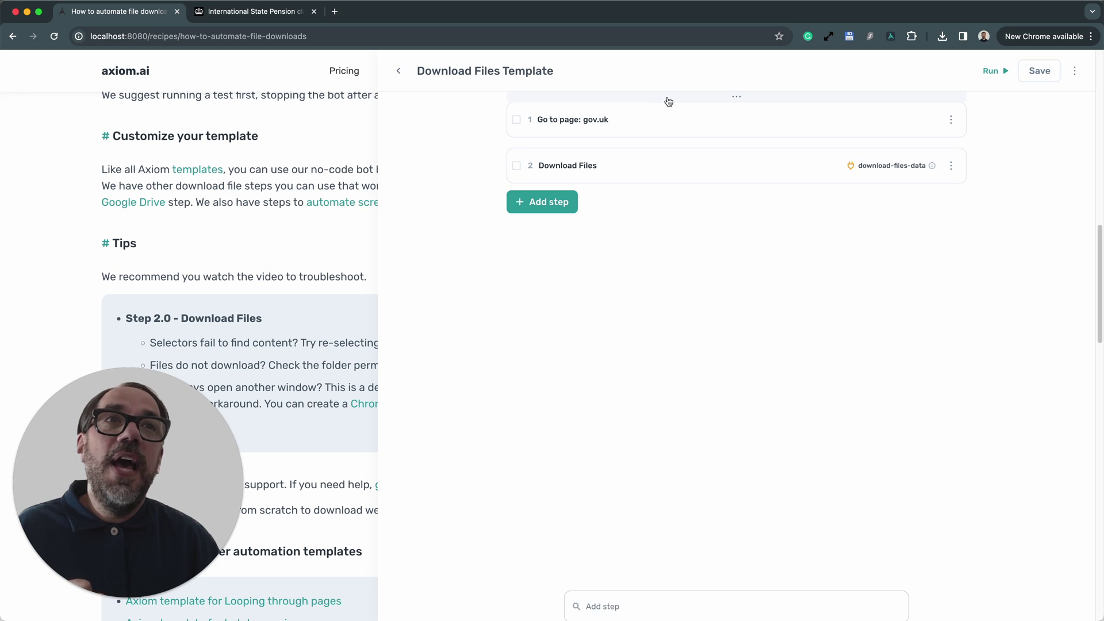
text(read)
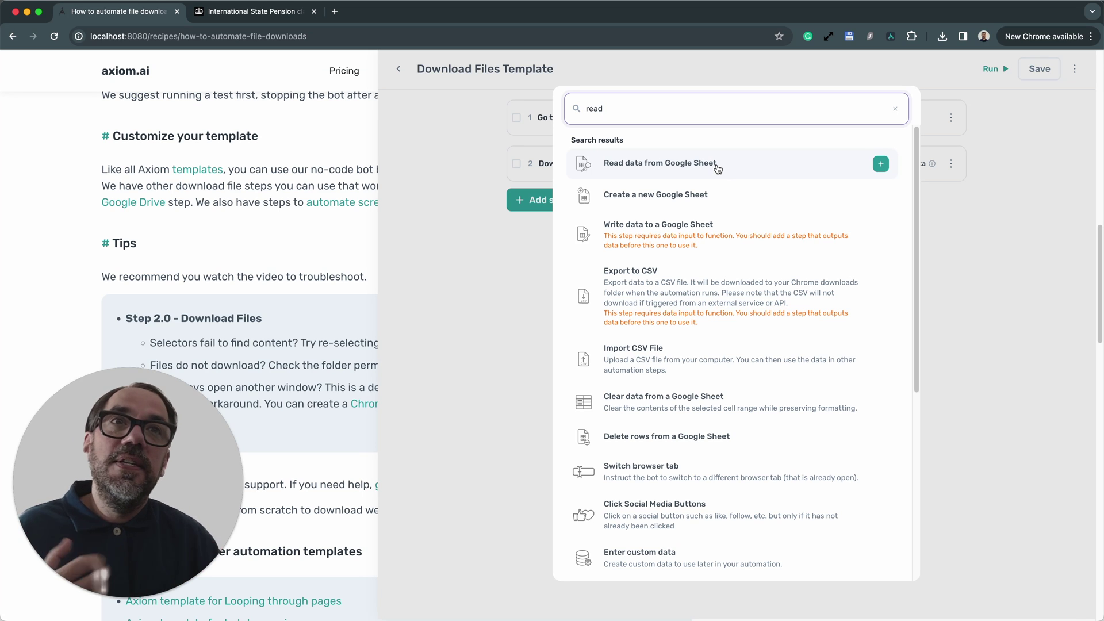
scroll(821, 115, down, 1)
click(1029, 146)
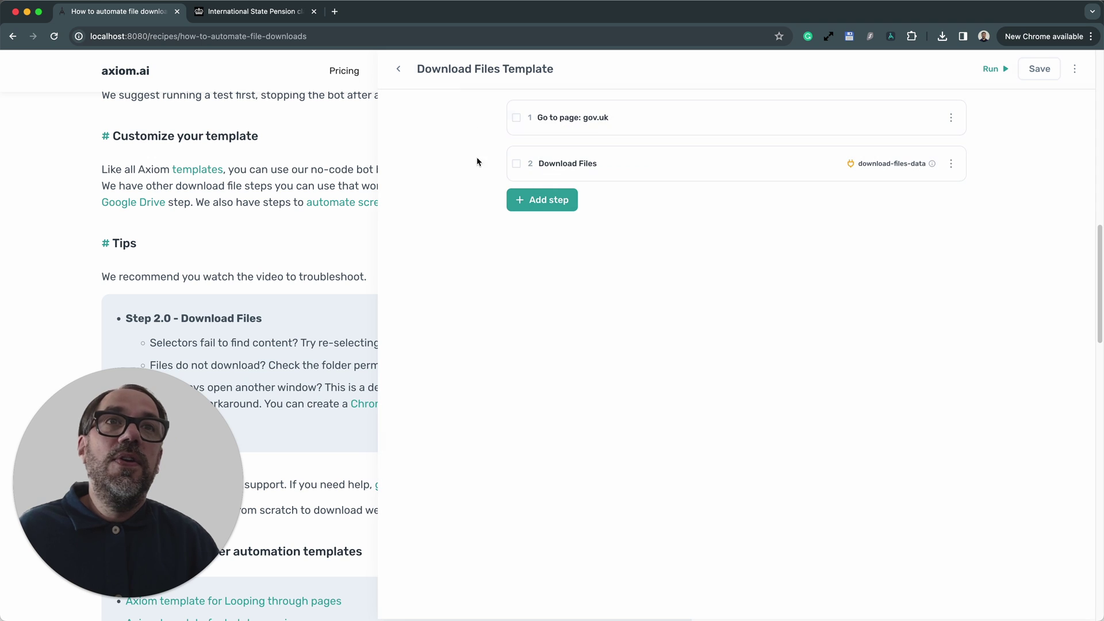
click(516, 117)
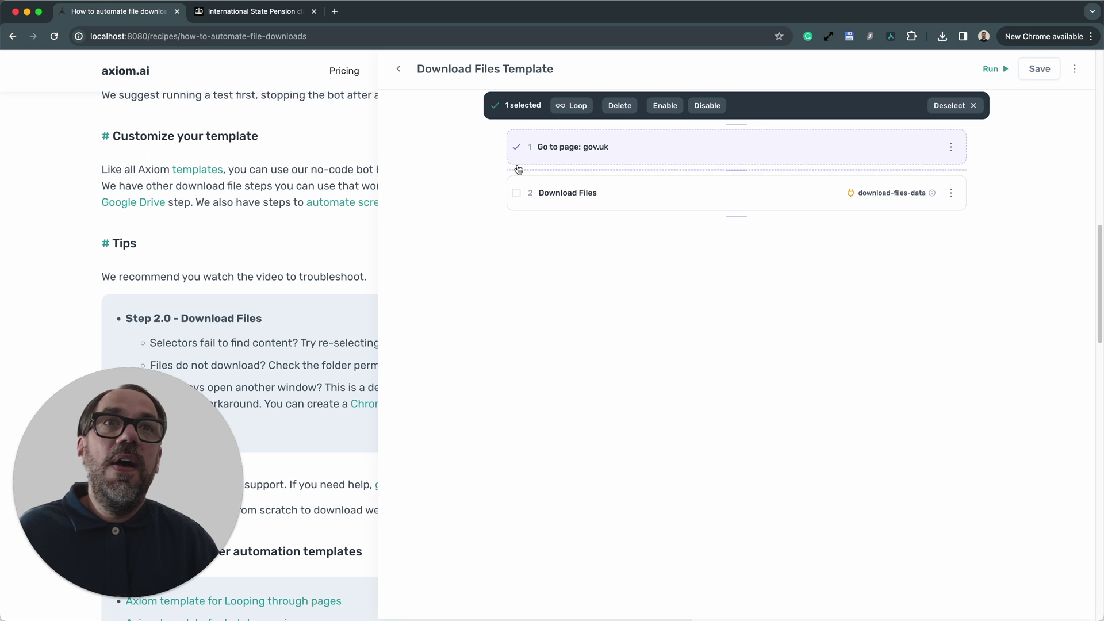
Wrap the Go to page and Download Files steps in a Loop through data step.
click(517, 192)
click(578, 107)
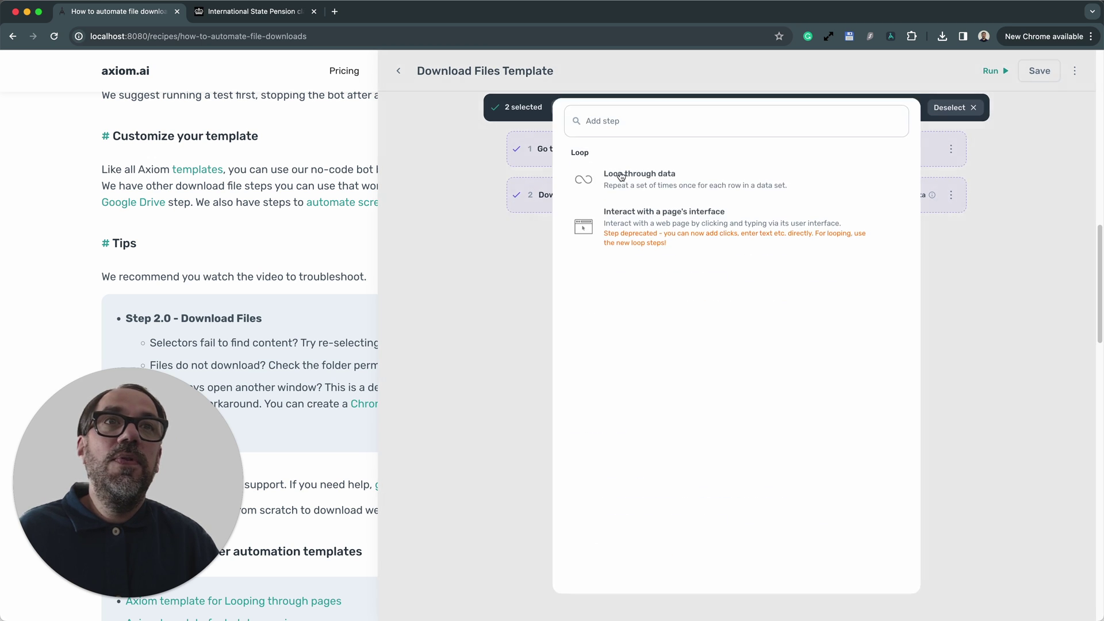
click(681, 179)
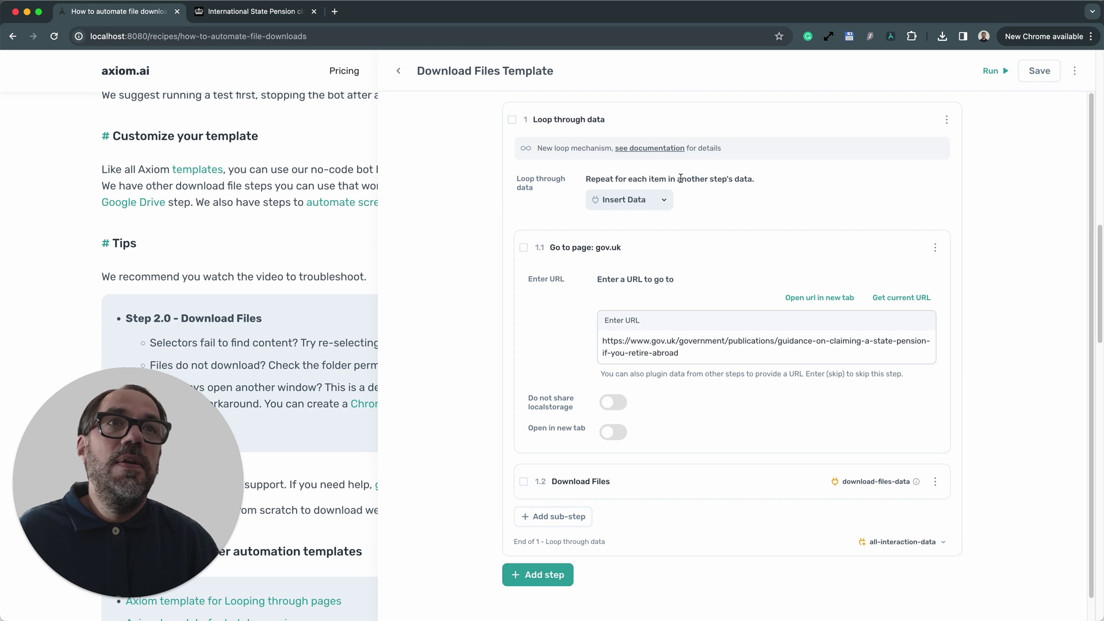
Insert a Read data from Google Sheet step above the loop.
click(727, 99)
text(read)
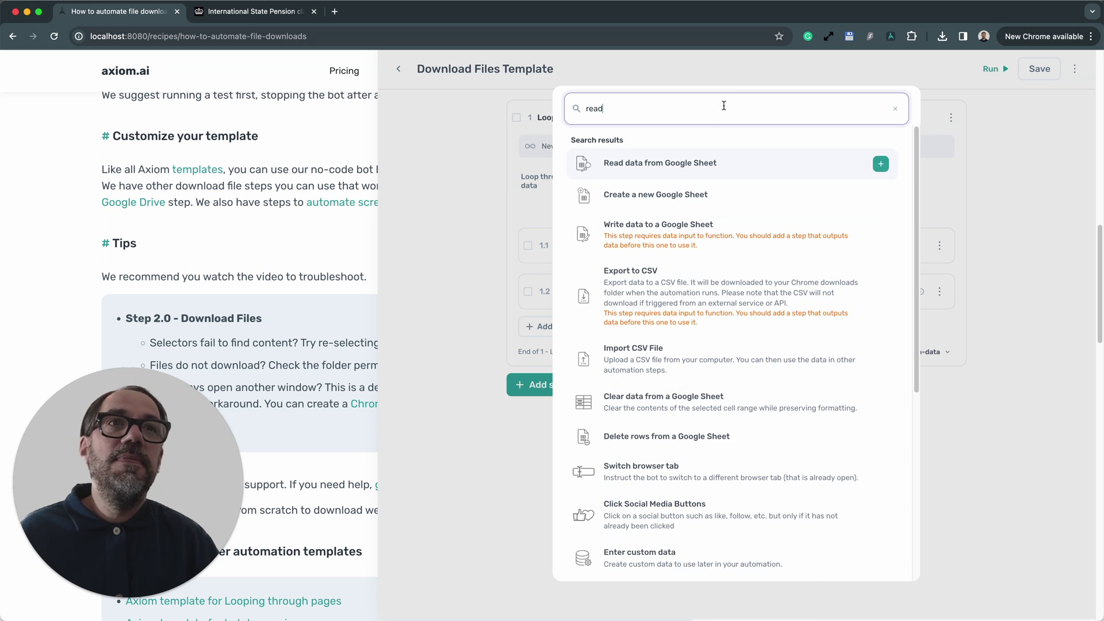
click(721, 163)
click(719, 123)
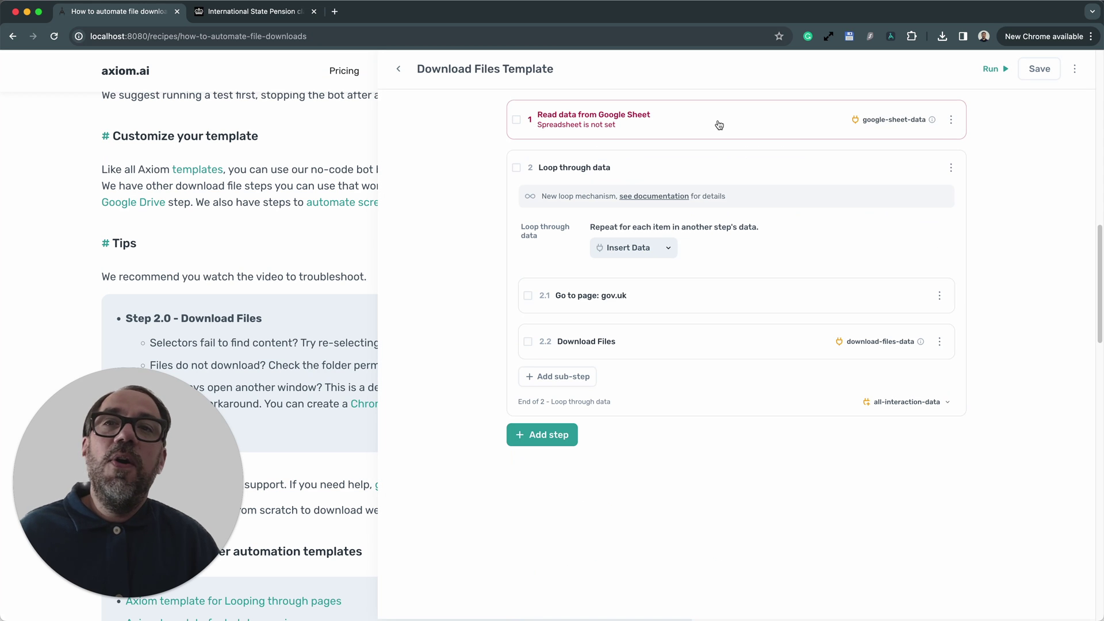
Insert an Enter Text step between the Google Sheet step and the loop.
click(711, 148)
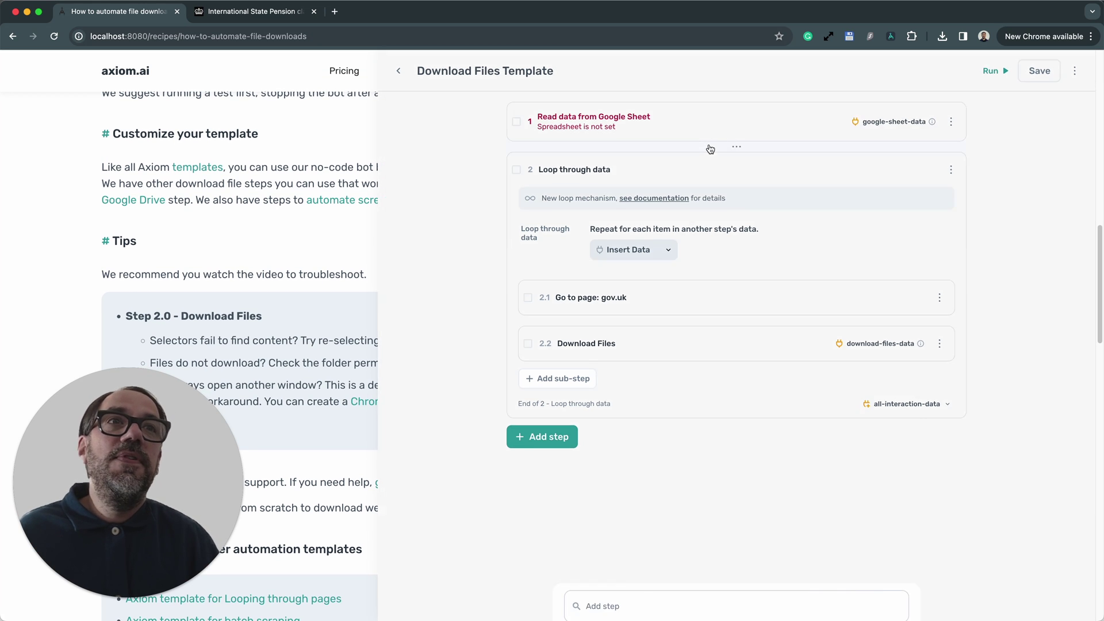
text(enter)
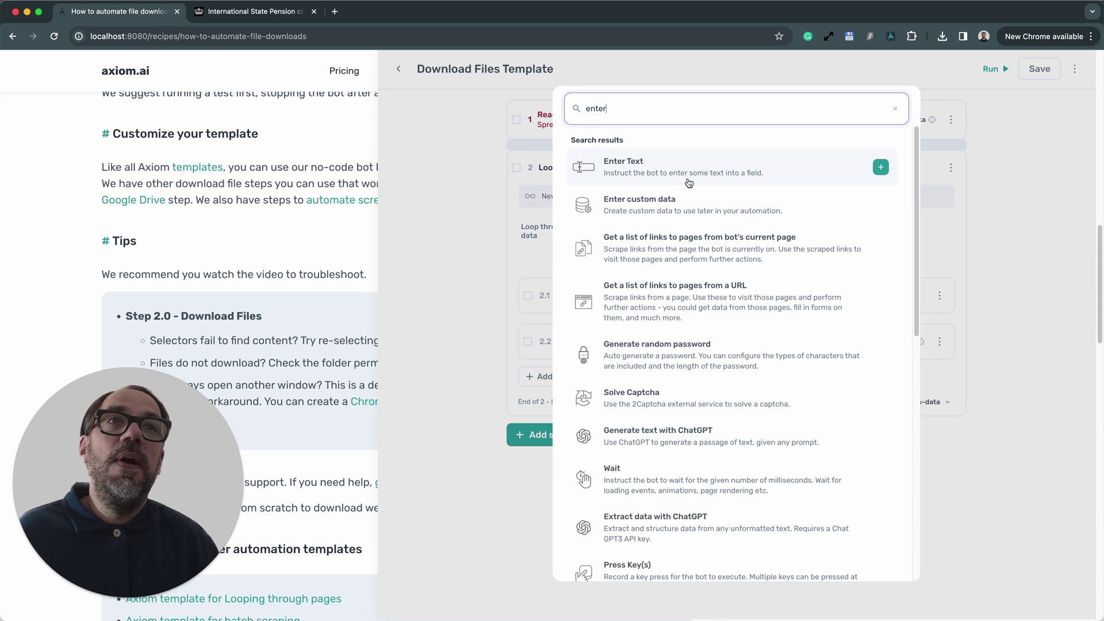
click(681, 178)
click(675, 180)
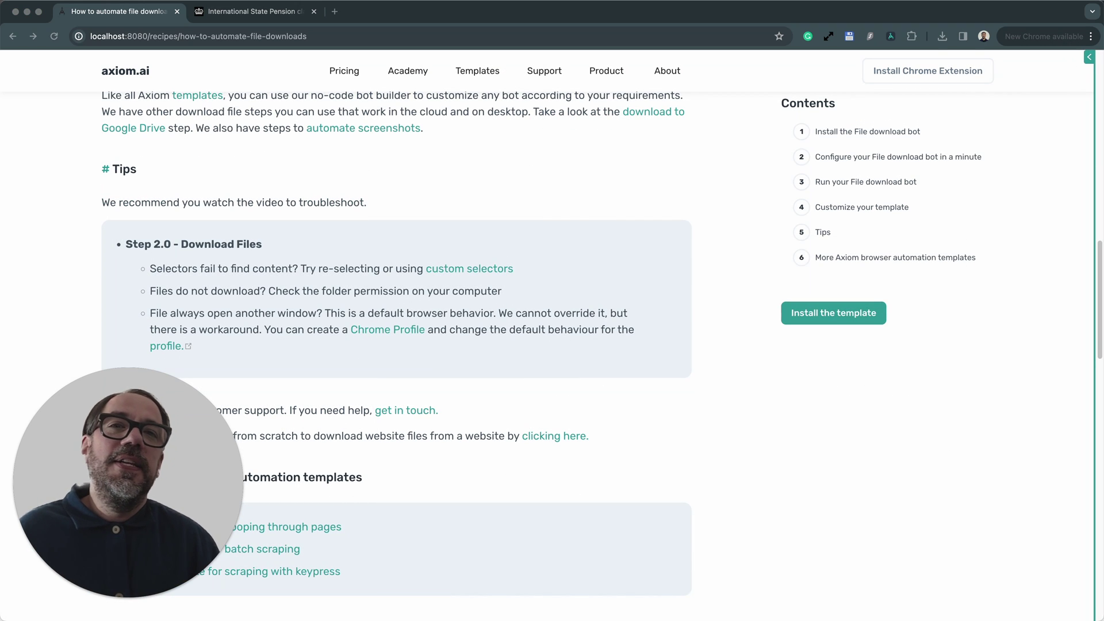
Reopen the editor and expand step 3.2 Download Files to show its ipc-files and test folder settings.
click(974, 93)
click(1089, 57)
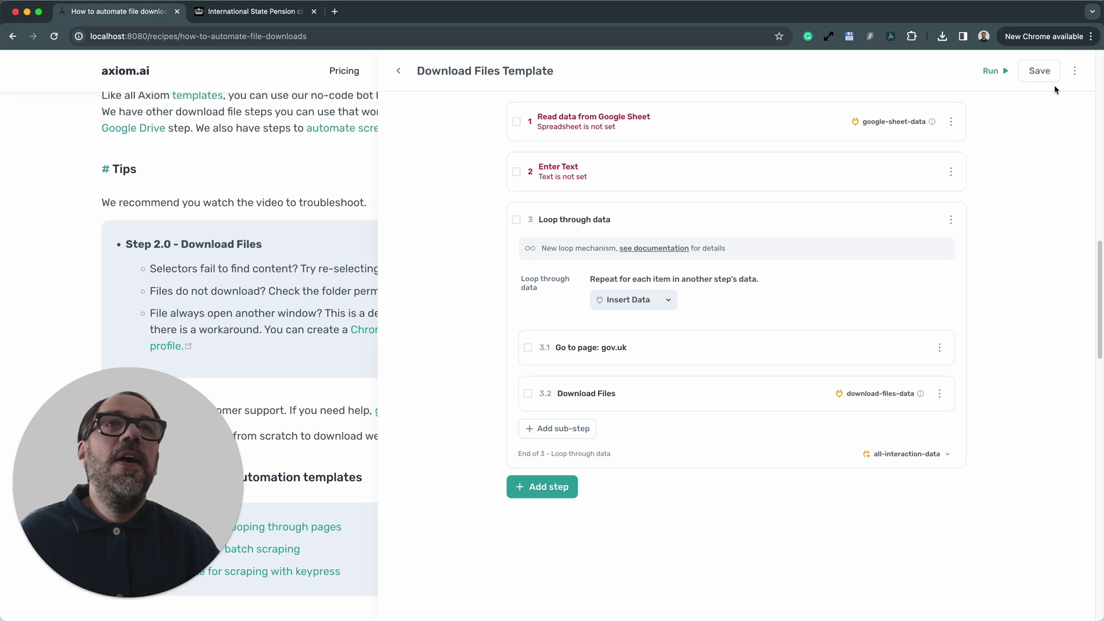
click(768, 401)
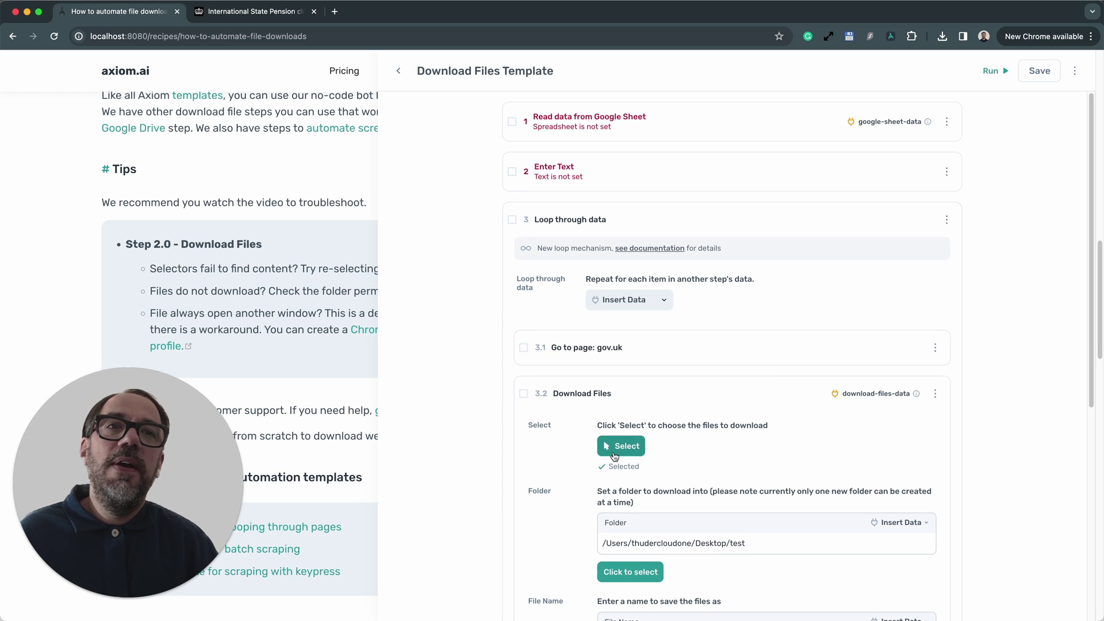
scroll(620, 518, down, 2)
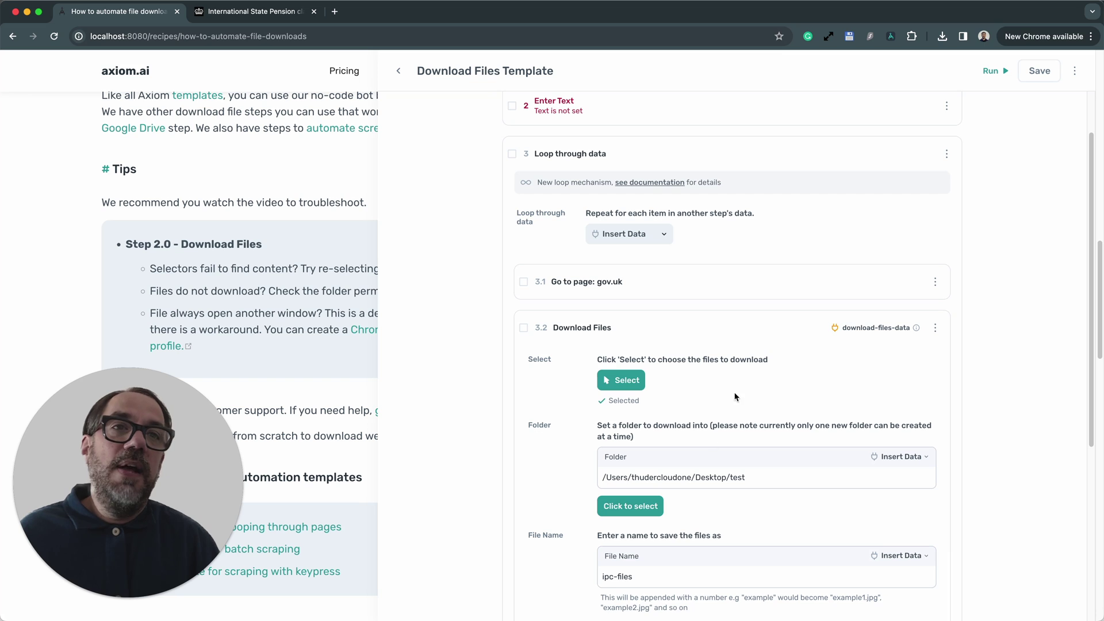
Switch on Force download in looped Download Files step 3.2, keeping the ipc-files file name.
scroll(736, 397, down, 2)
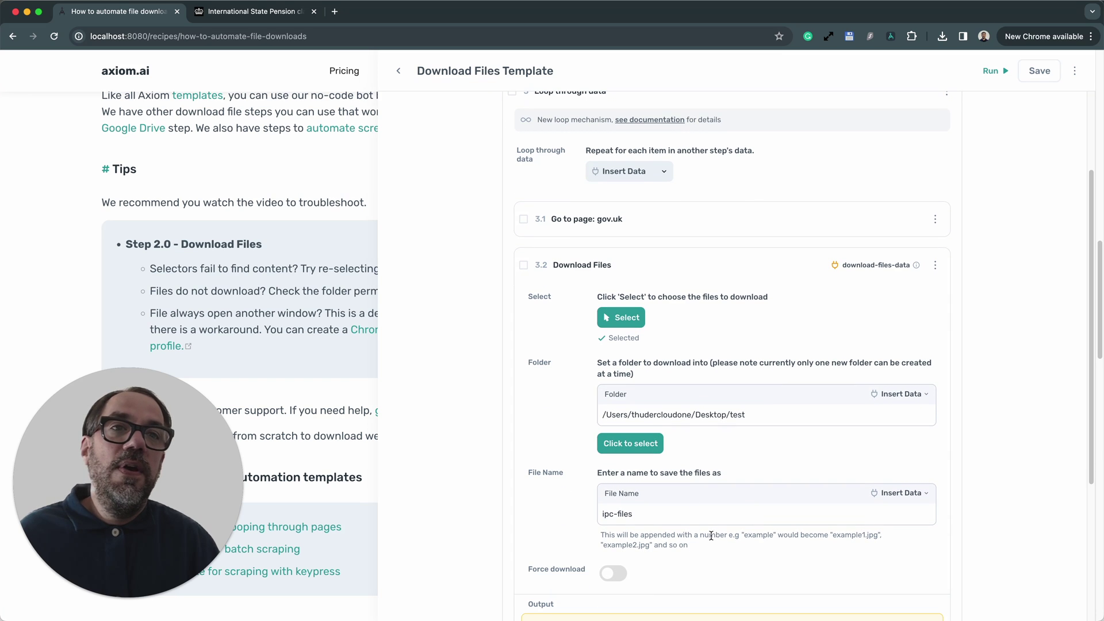
click(633, 516)
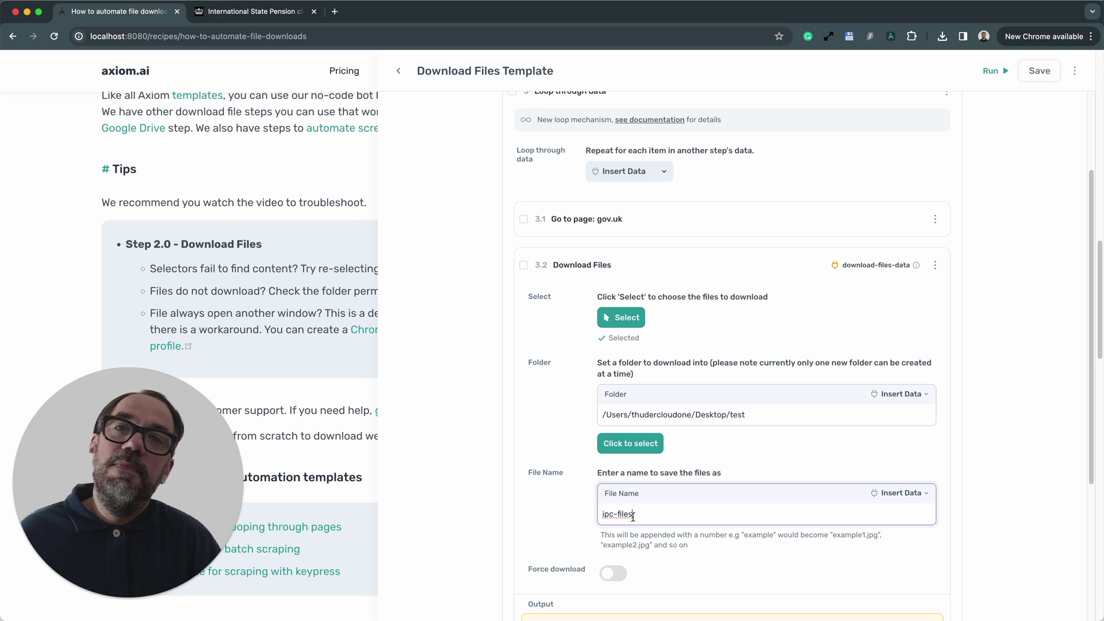
scroll(633, 517, down, 1)
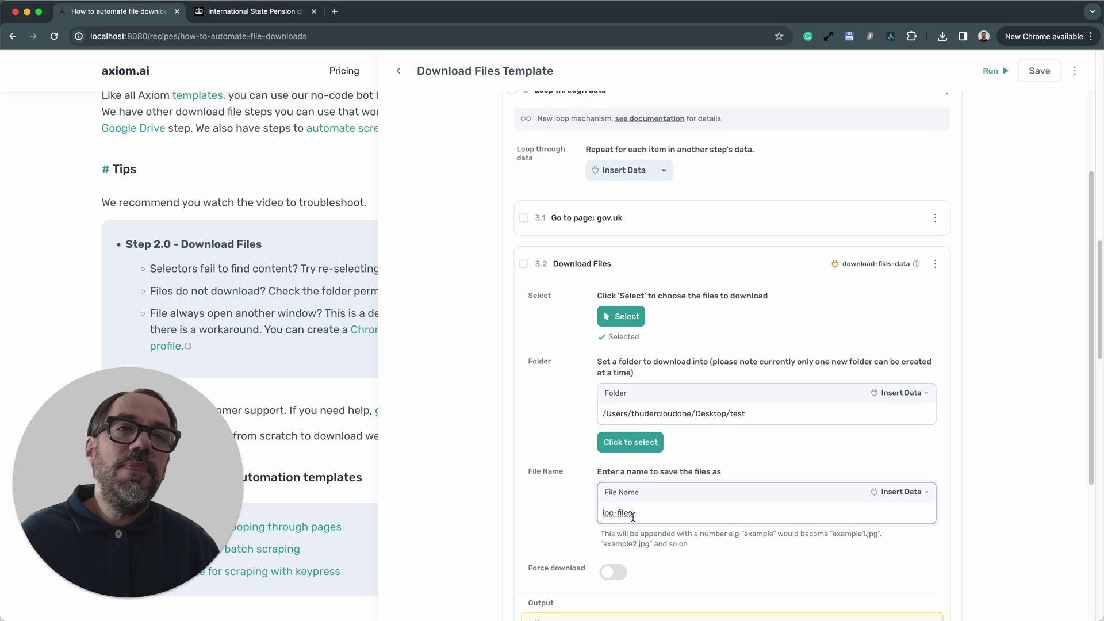
click(611, 572)
scroll(618, 581, down, 3)
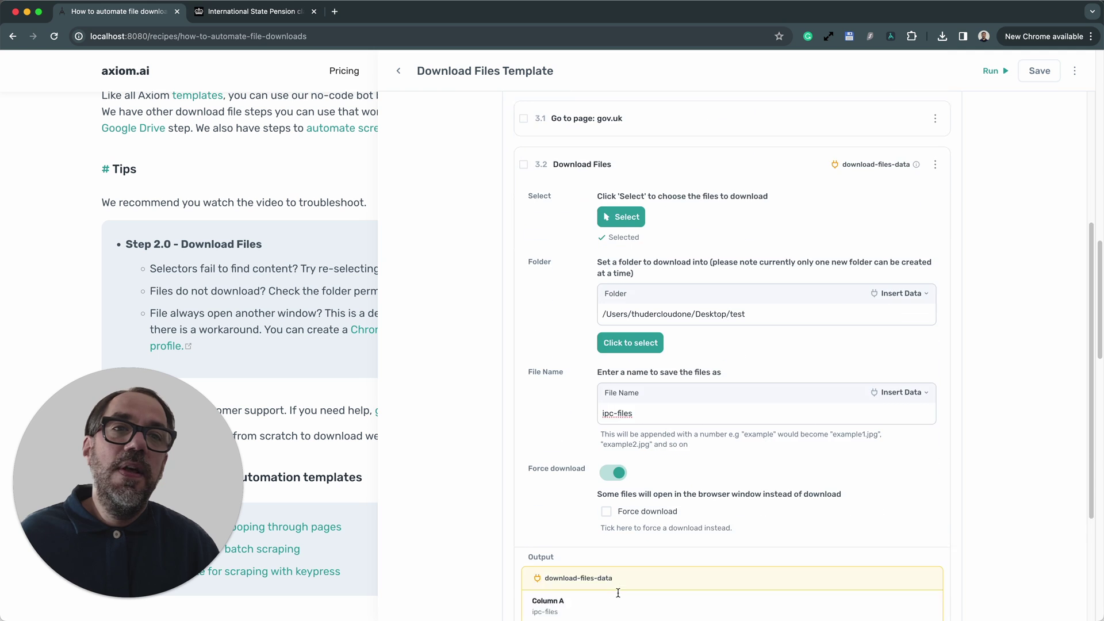